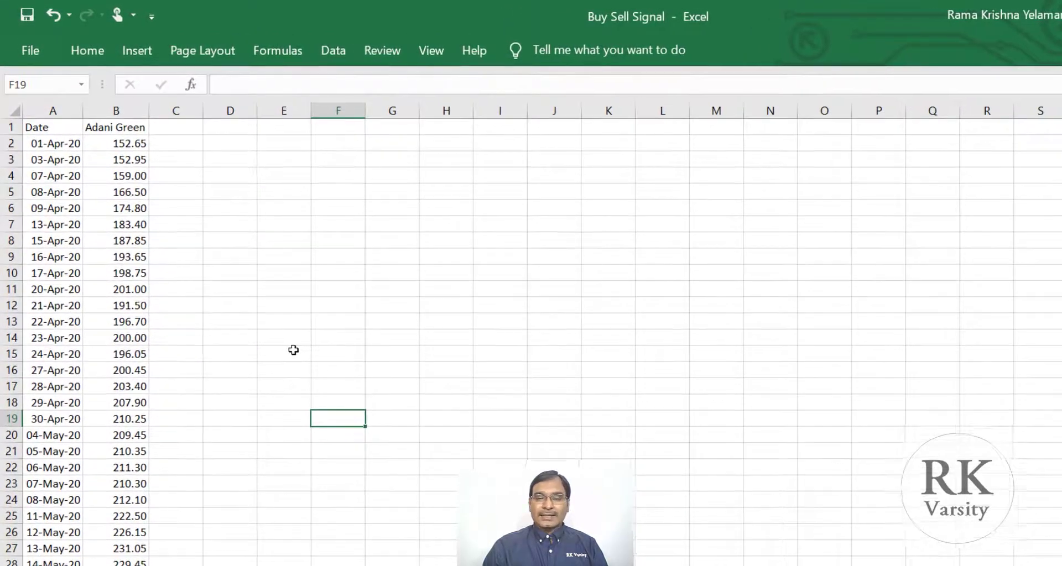
# Step: Open the Exponential Smoothing tool from Data > Data Analysis
pyautogui.click(270, 295)
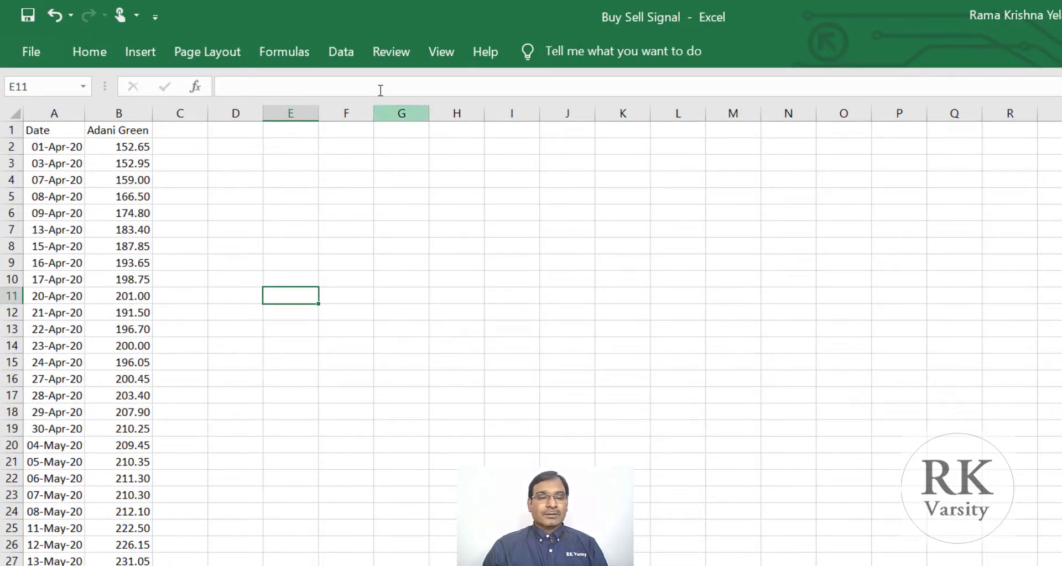
pyautogui.click(336, 51)
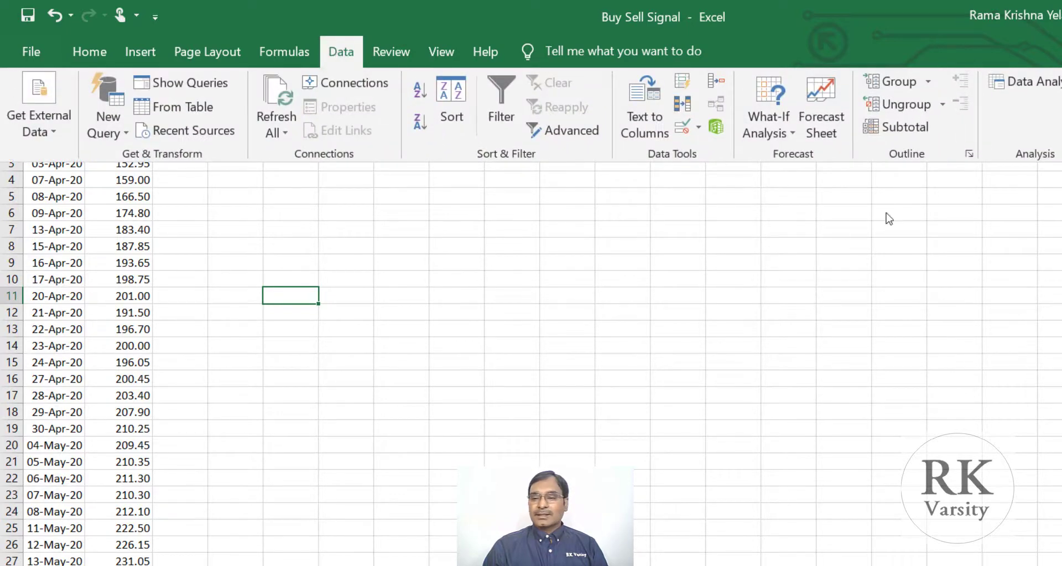
pyautogui.click(1016, 86)
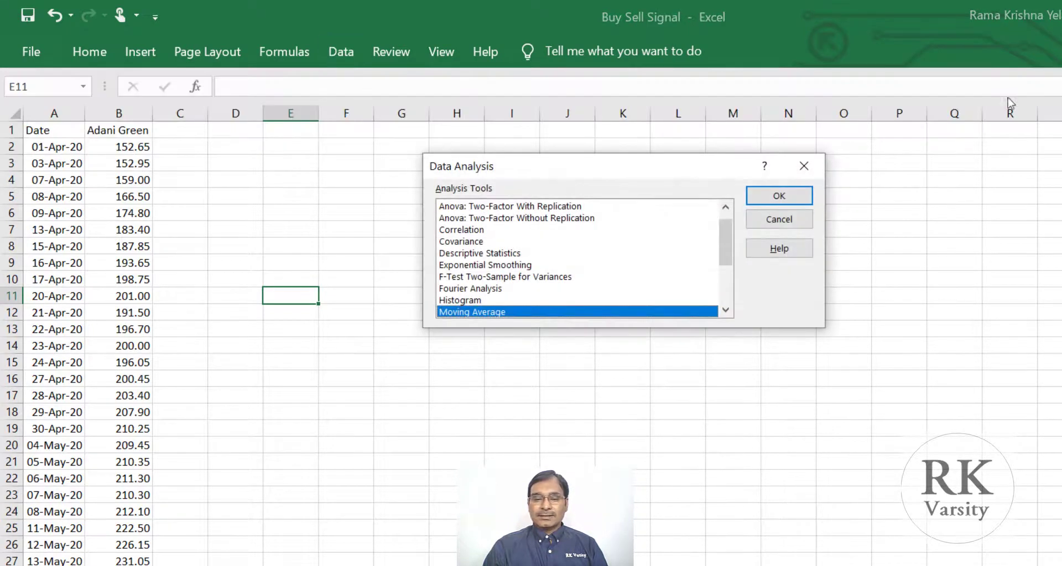
pyautogui.click(514, 269)
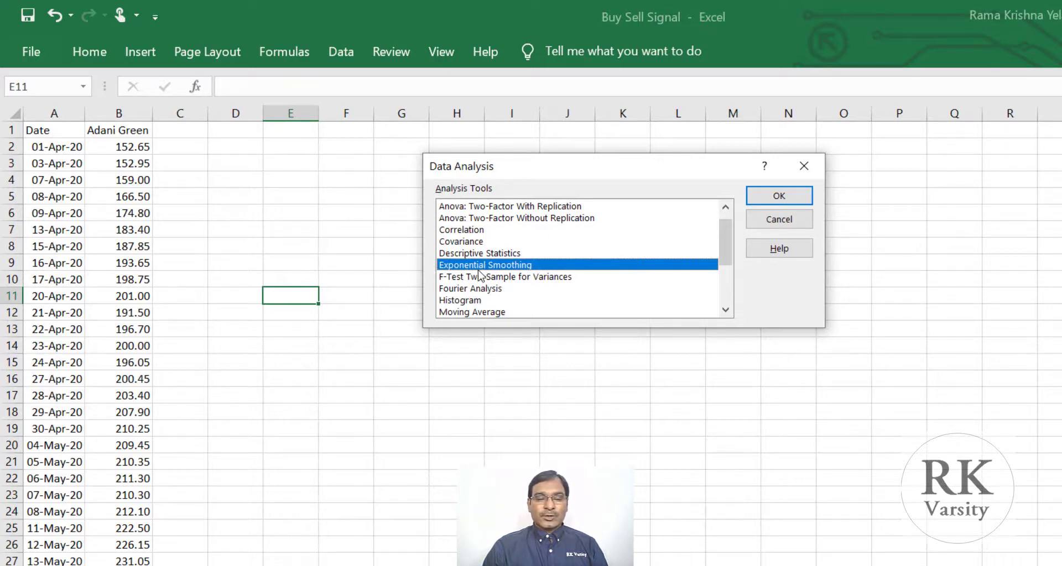
pyautogui.click(779, 197)
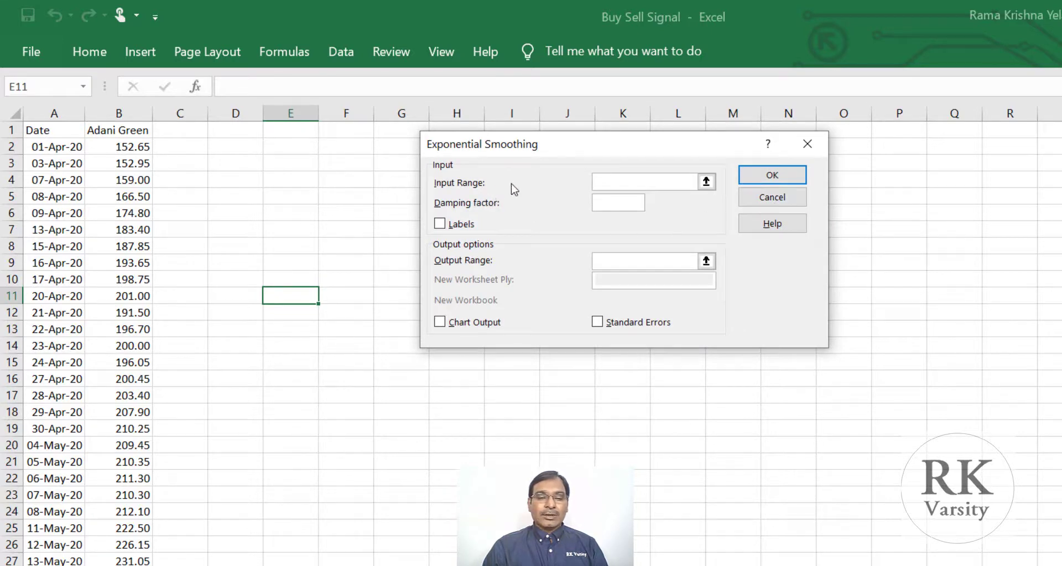
# Step: Set the smoothing input range to B1:B126 with Labels ticked and damping factor .4
pyautogui.click(706, 183)
pyautogui.click(133, 127)
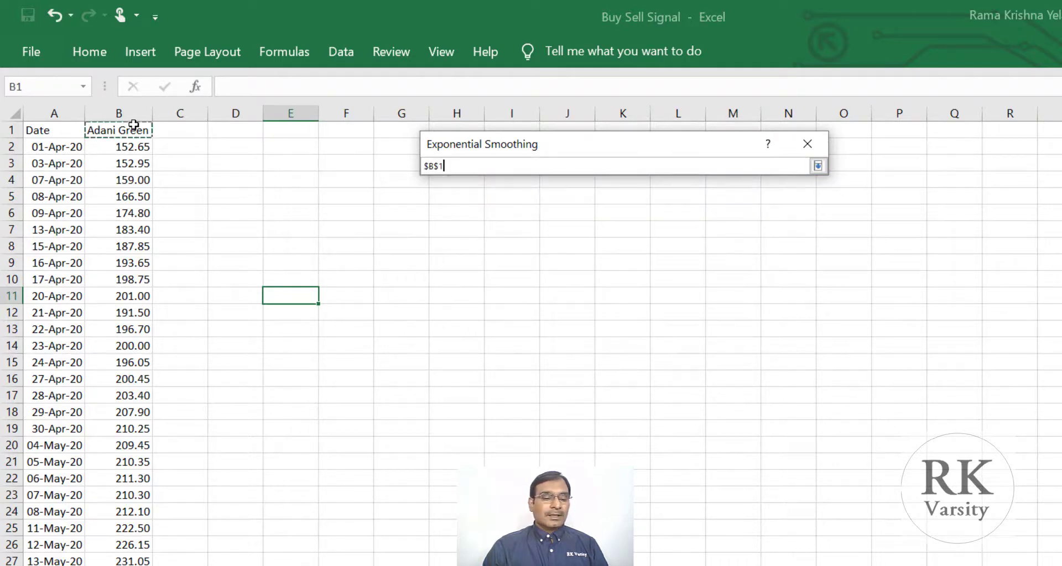
pyautogui.hotkey('ctrl', 'shift', 'Down')
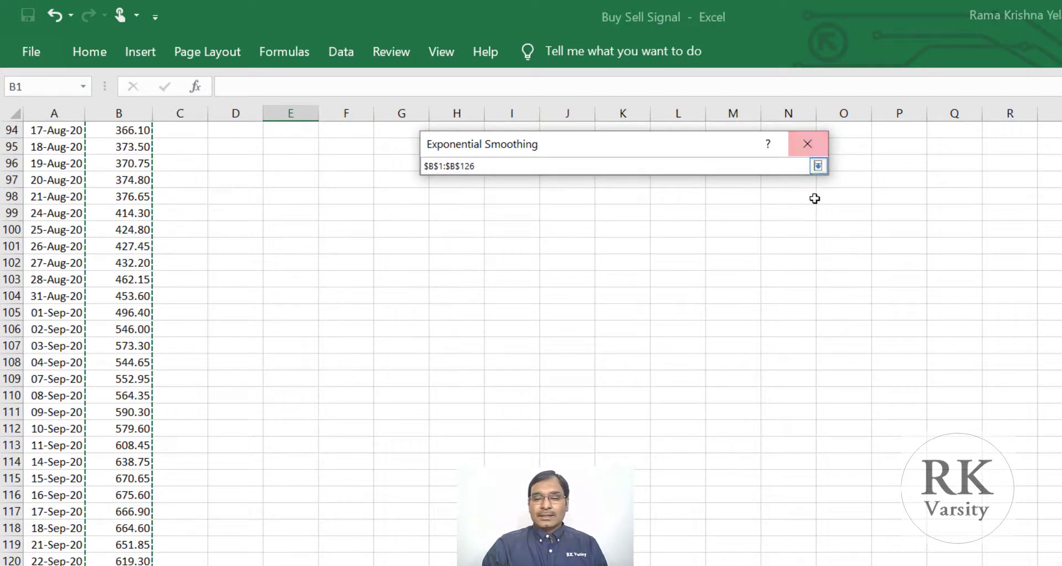
pyautogui.click(818, 166)
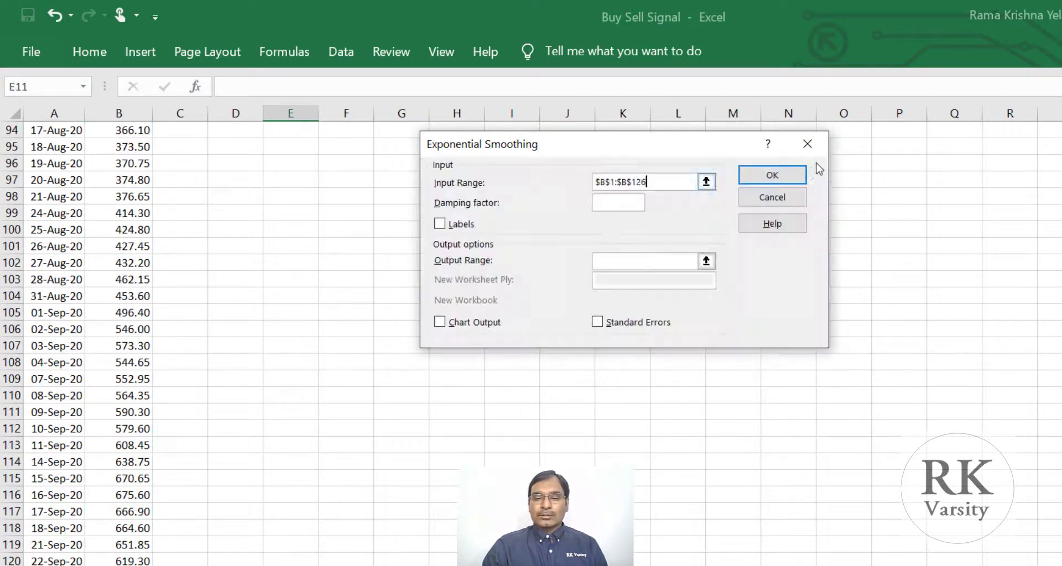
pyautogui.click(440, 224)
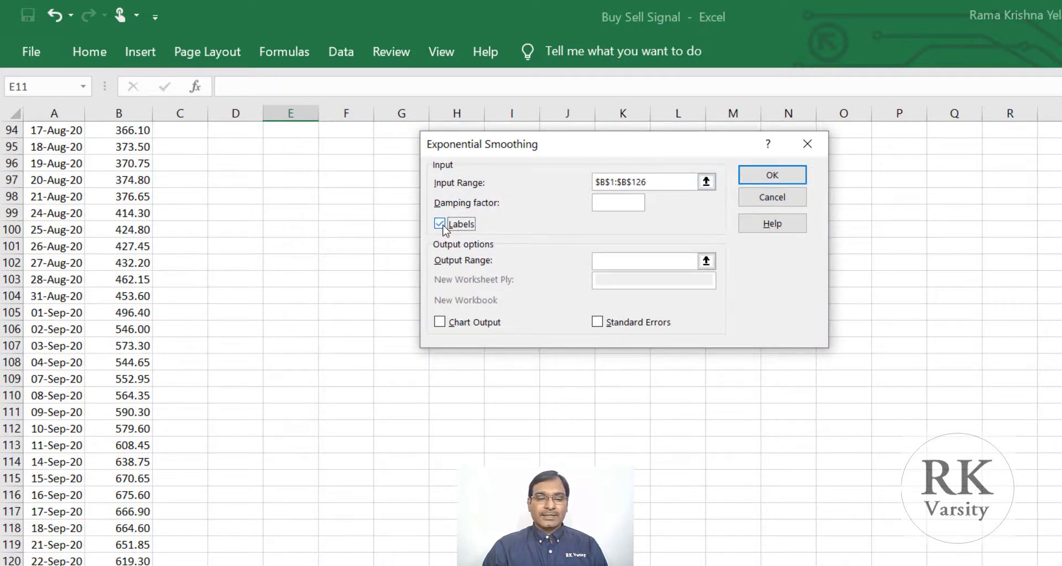
pyautogui.click(613, 202)
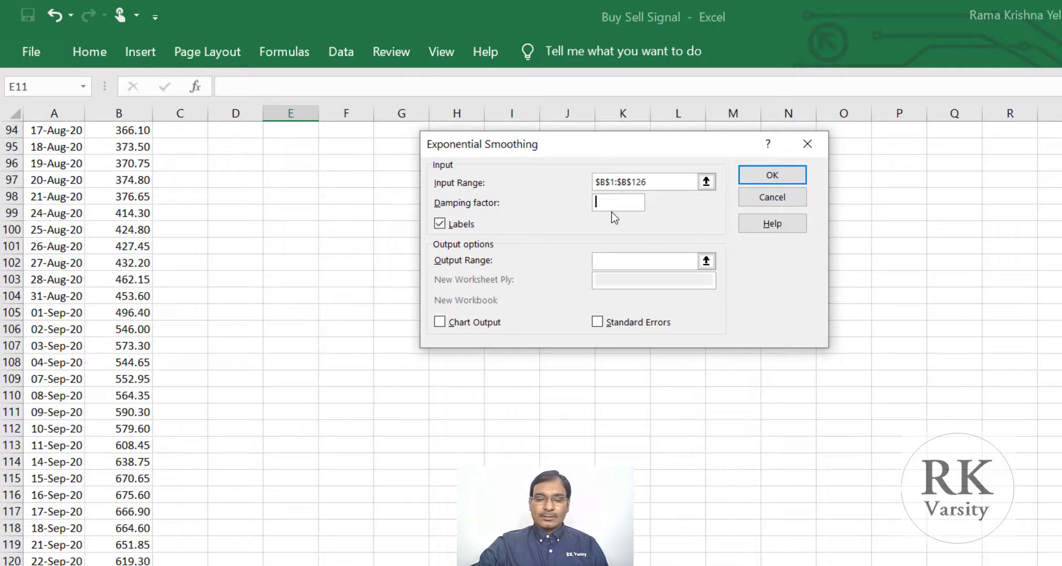
pyautogui.write('4')
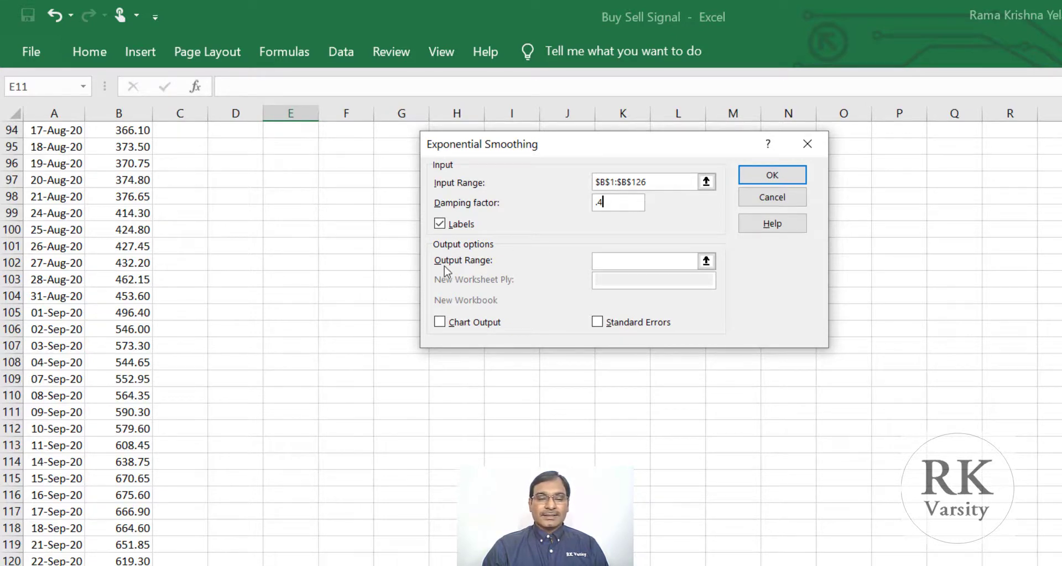
# Step: Set the output range to C2 and run the exponential smoothing
pyautogui.click(706, 261)
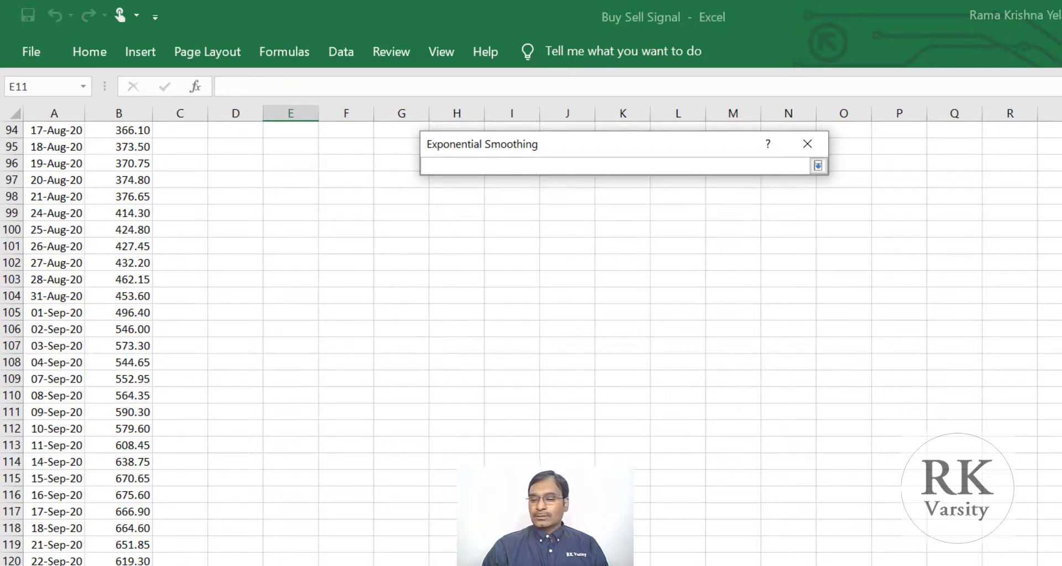
pyautogui.scroll(20, 553, 332)
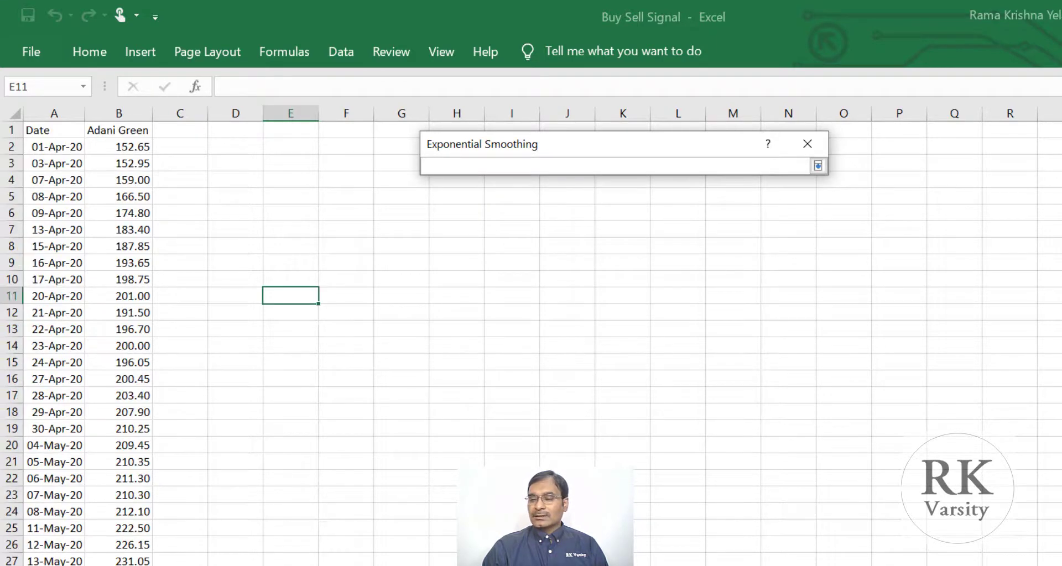
pyautogui.click(181, 148)
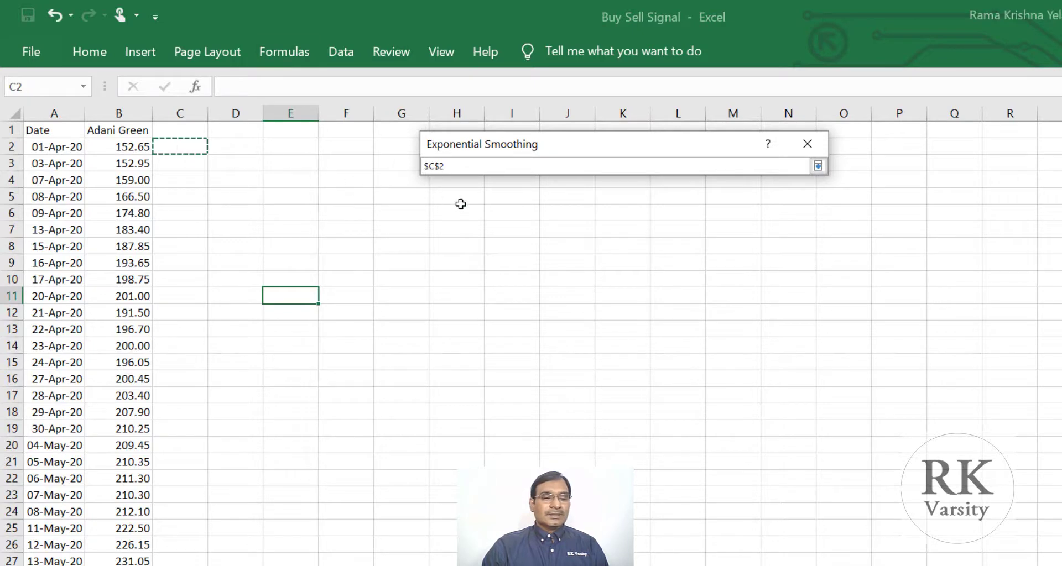
pyautogui.click(817, 166)
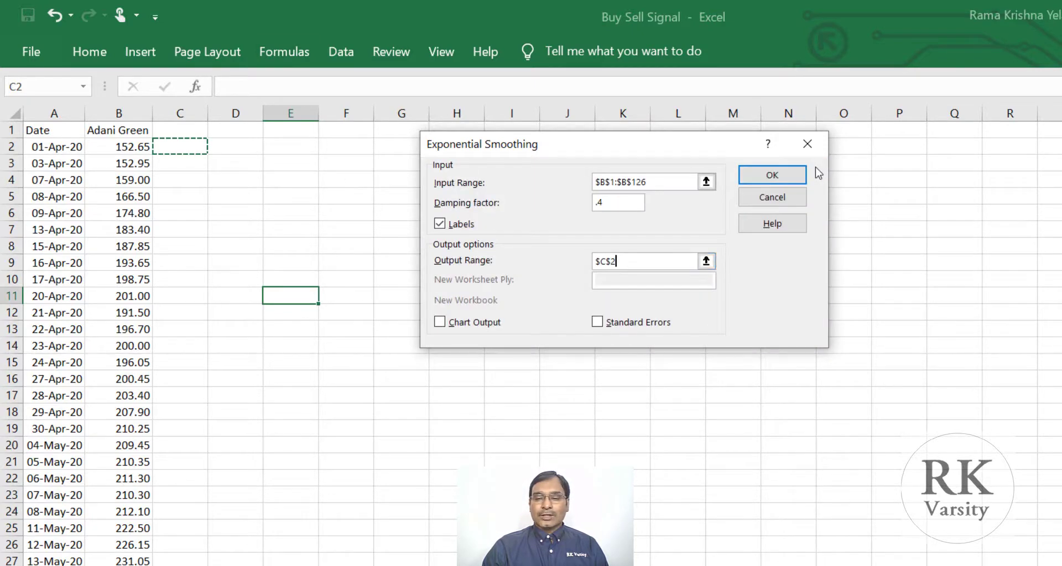
pyautogui.click(763, 179)
pyautogui.click(345, 296)
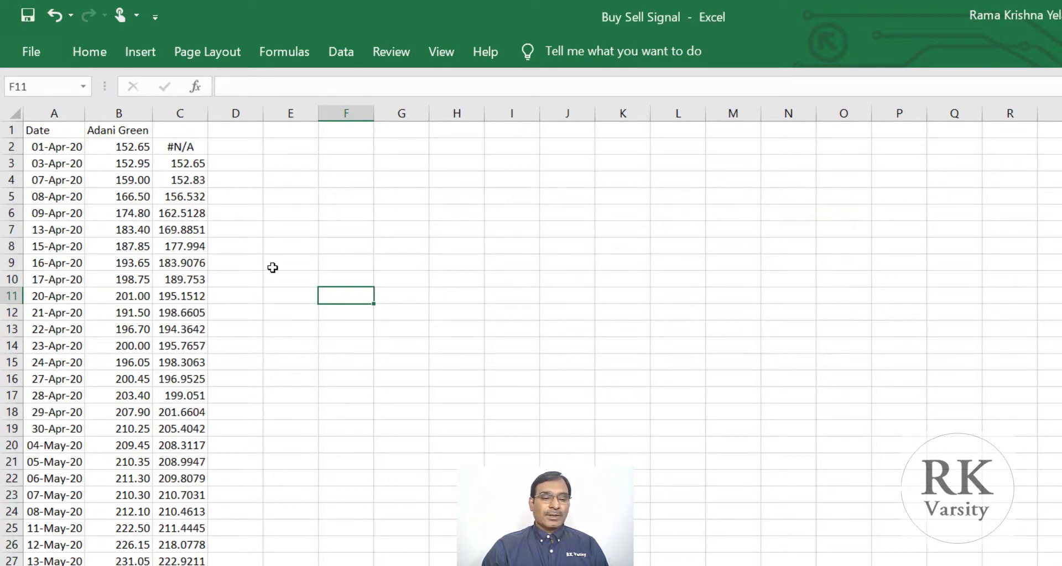
# Step: Enter the header 'EMA .4' above the smoothed values in column C
pyautogui.click(172, 133)
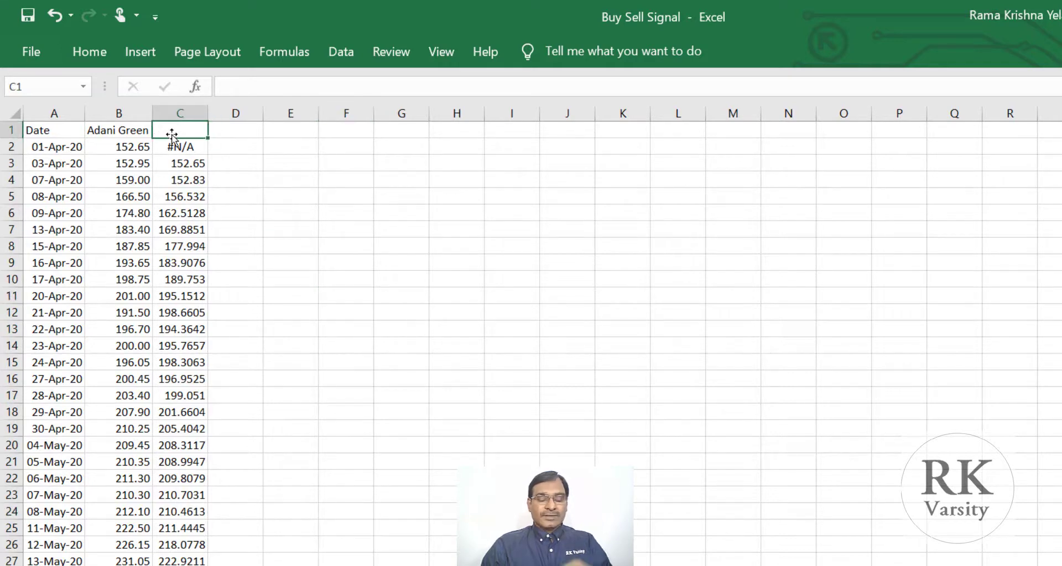
pyautogui.write('EMA')
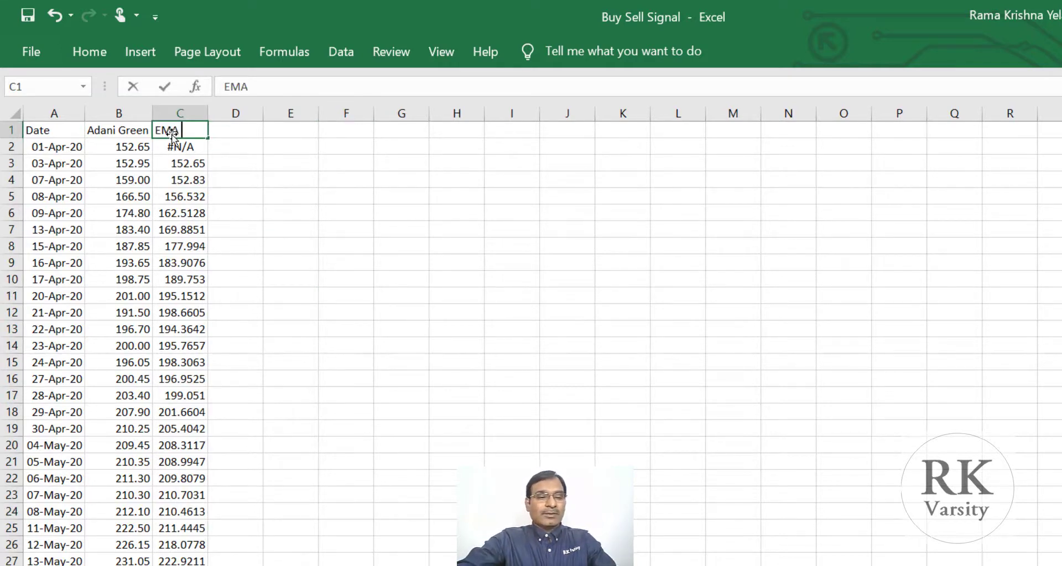
pyautogui.write(' .4')
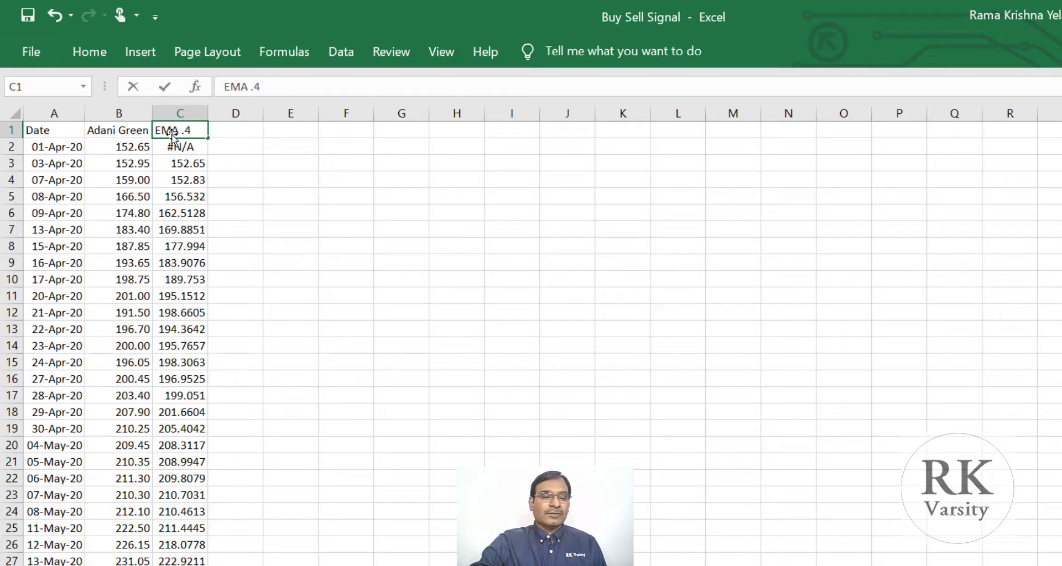
pyautogui.click(291, 227)
# Step: Copy the Adani Green and EMA .4 headers into F1:G1
pyautogui.click(119, 134)
pyautogui.moveTo(119, 134); pyautogui.dragTo(178, 134)
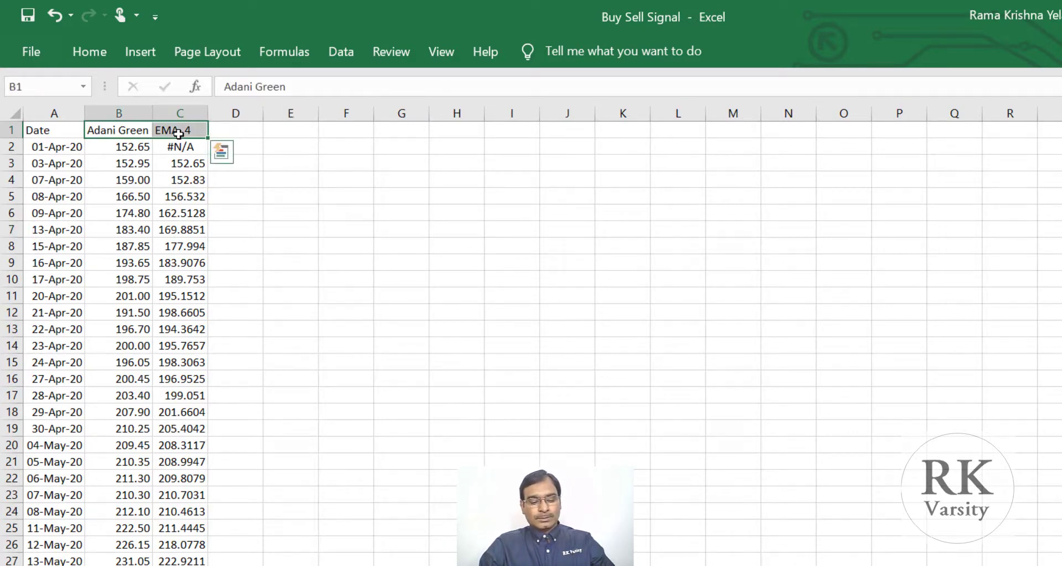
pyautogui.click(350, 130)
pyautogui.hotkey('ctrl', 'v')
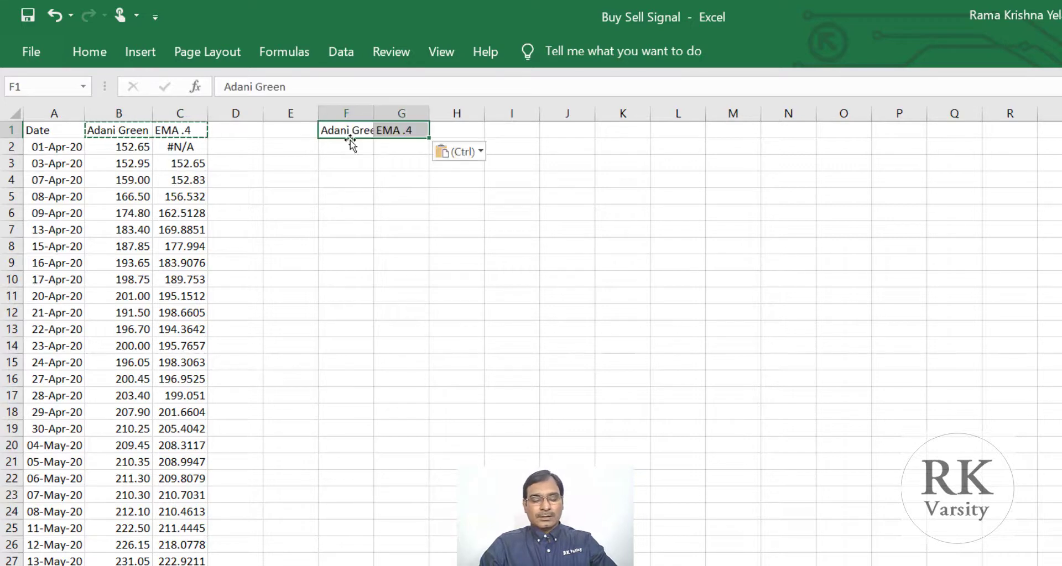
# Step: Copy the price and EMA values from row 3 to the last data row
pyautogui.click(129, 162)
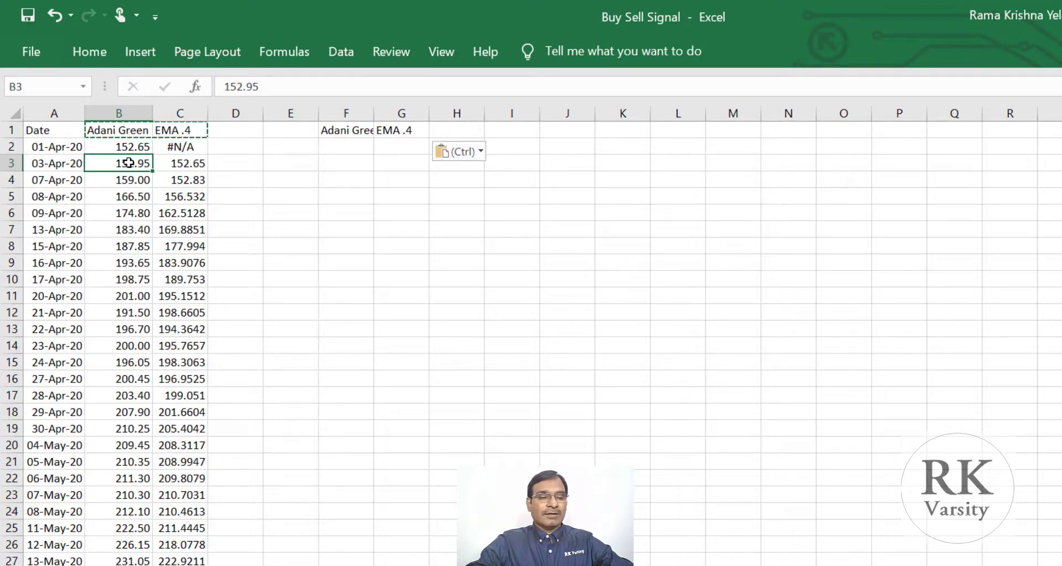
pyautogui.hotkey('shift', 'Right')
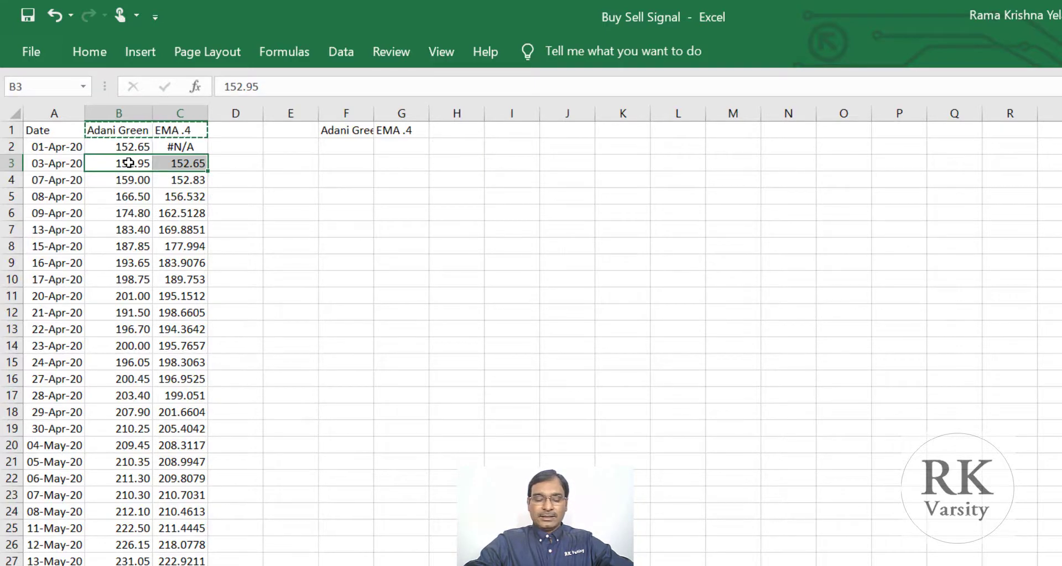
pyautogui.hotkey('ctrl', 'shift', 'Down')
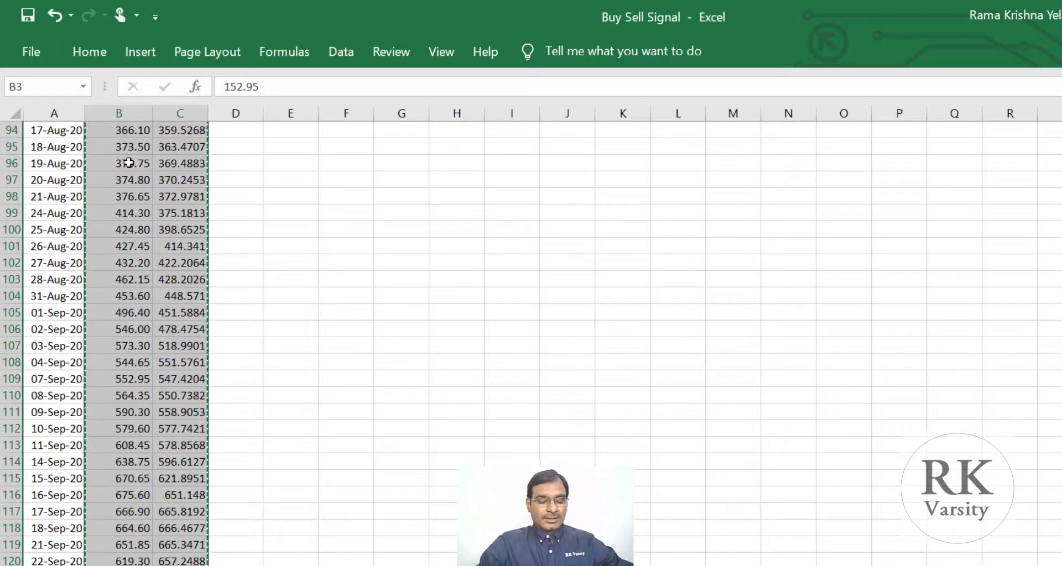
pyautogui.hotkey('ctrl', 'Home')
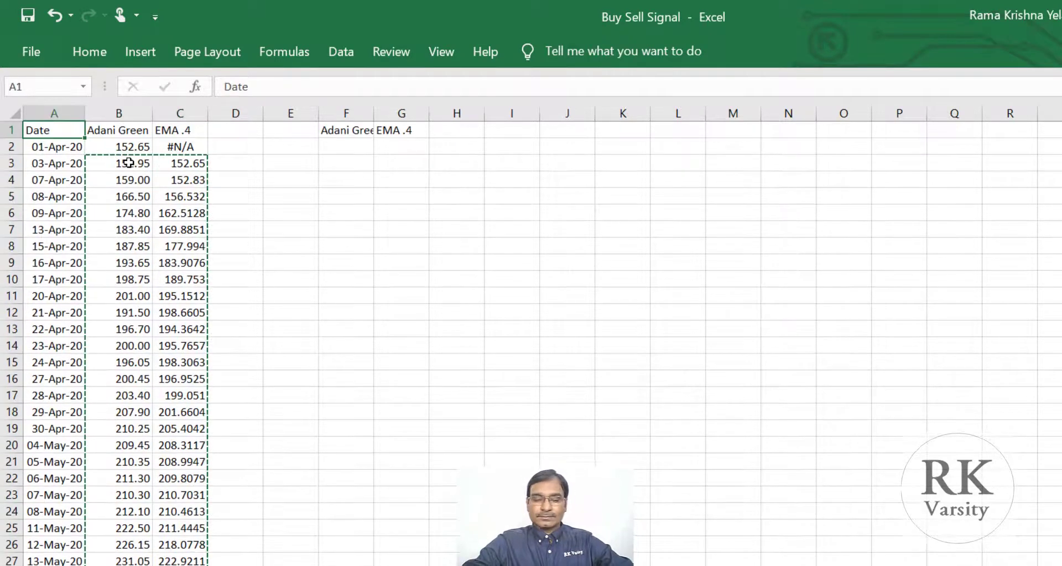
# Step: Paste the copied prices and EMA values into F2 as plain values
pyautogui.click(349, 149)
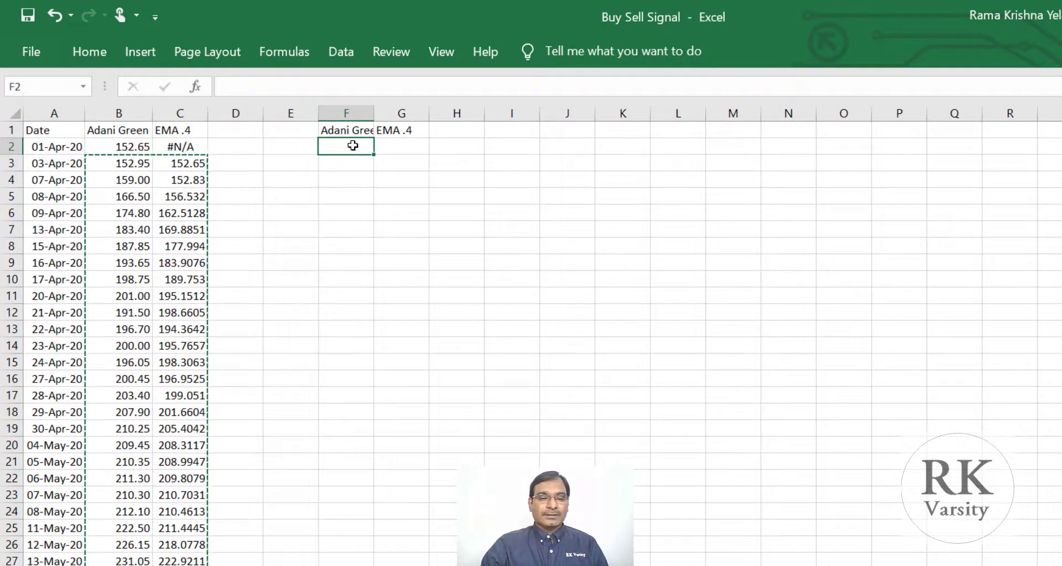
pyautogui.rightClick(352, 150)
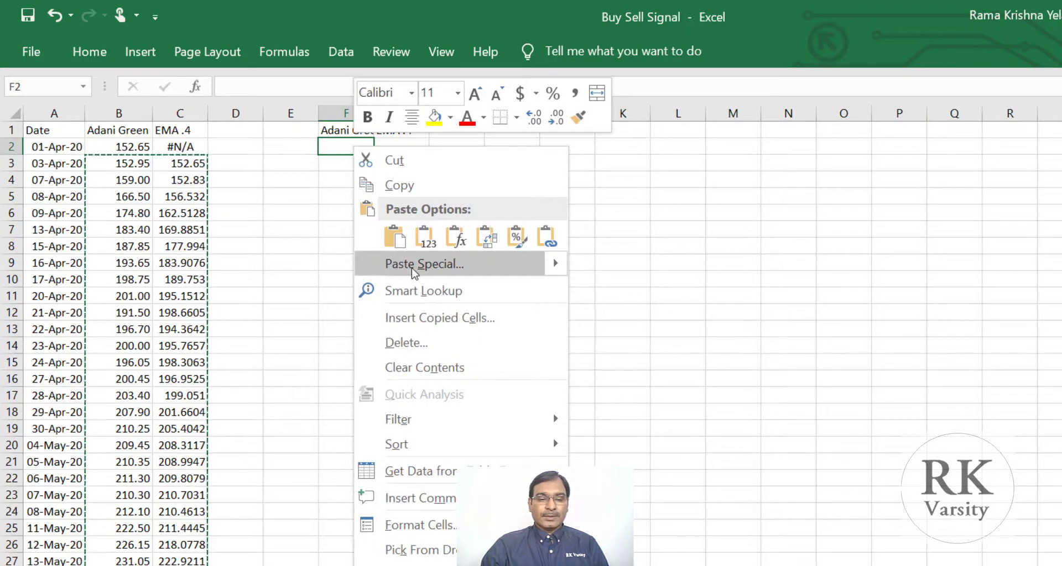
pyautogui.click(423, 239)
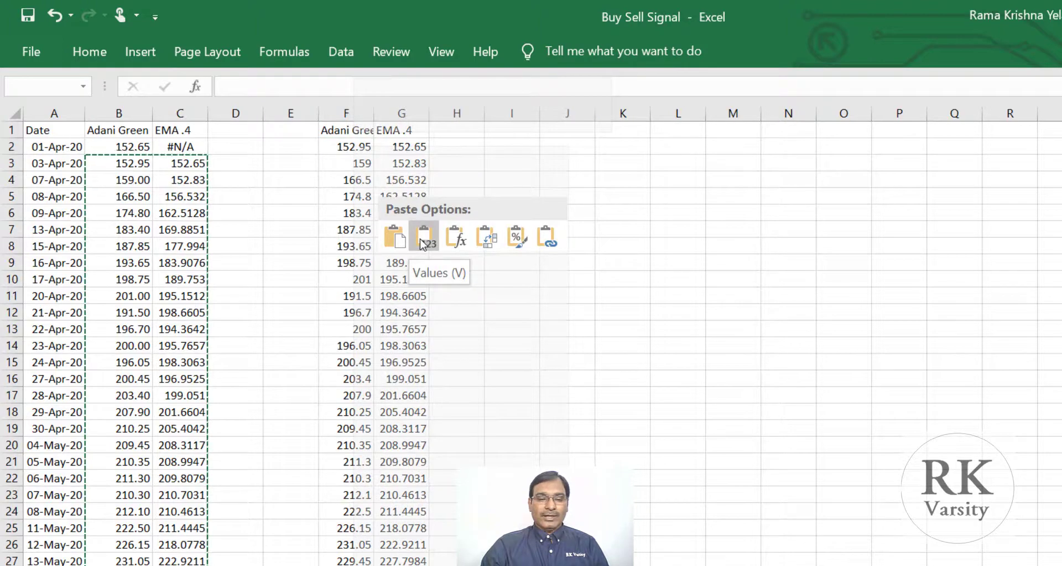
# Step: Select columns F and G from the headers down to the end of the data
pyautogui.click(423, 239)
pyautogui.moveTo(348, 130); pyautogui.dragTo(400, 131)
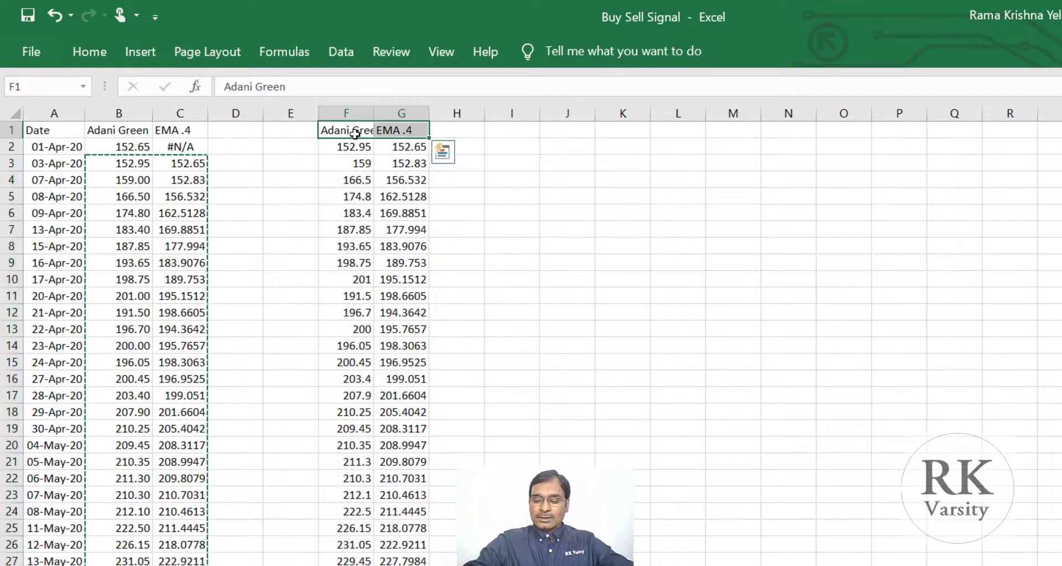
pyautogui.hotkey('ctrl', 'shift', 'Down')
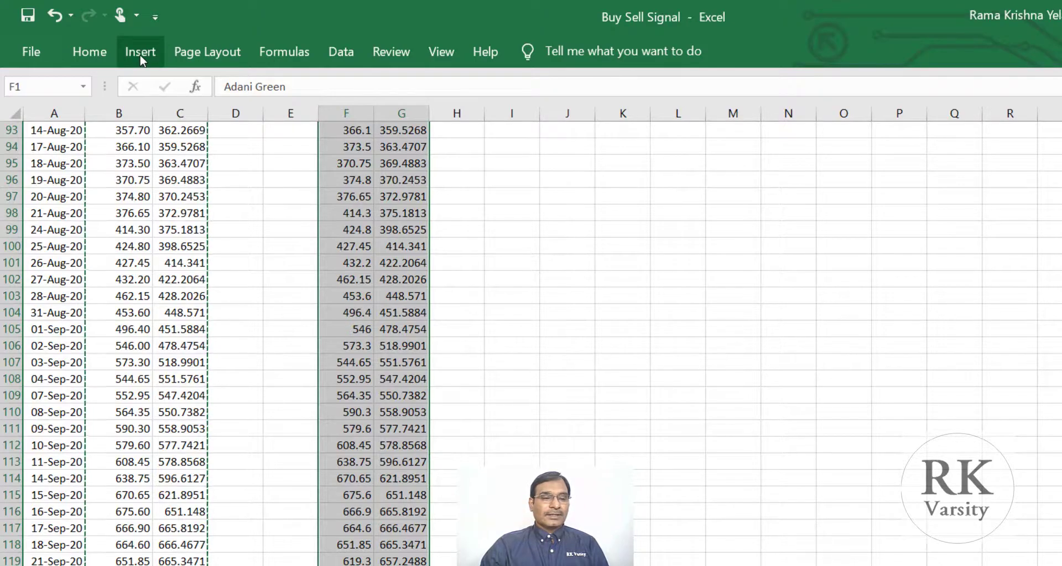
# Step: Insert a 2-D Line with Markers chart of the Adani Green and EMA .4 columns
pyautogui.click(140, 53)
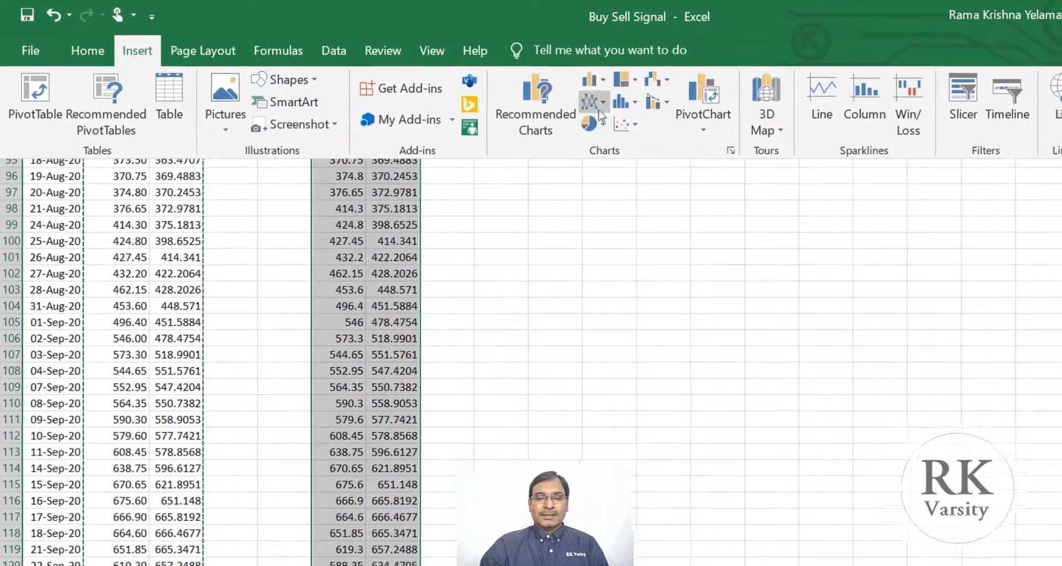
pyautogui.click(592, 102)
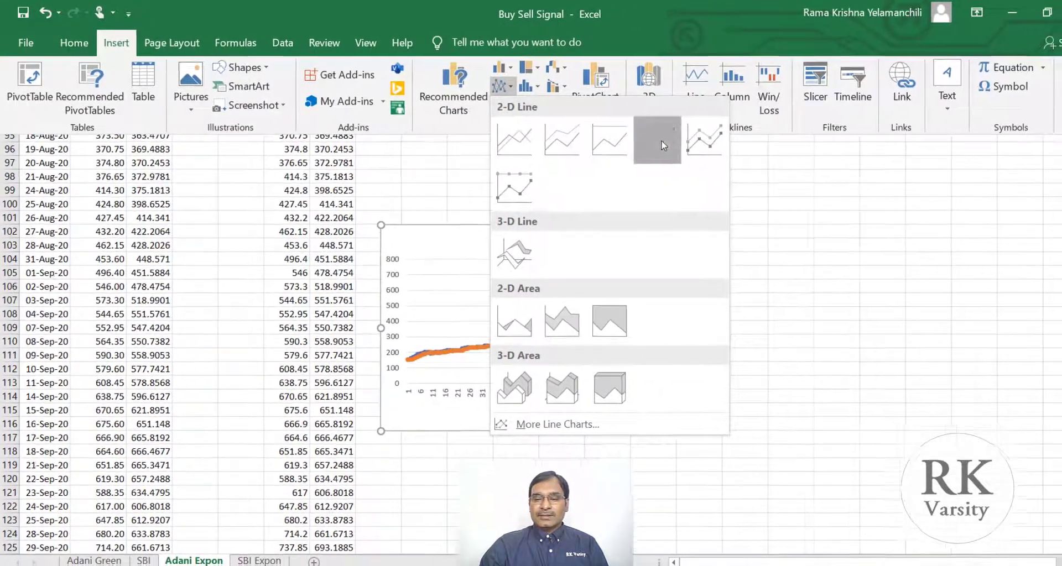
pyautogui.click(662, 141)
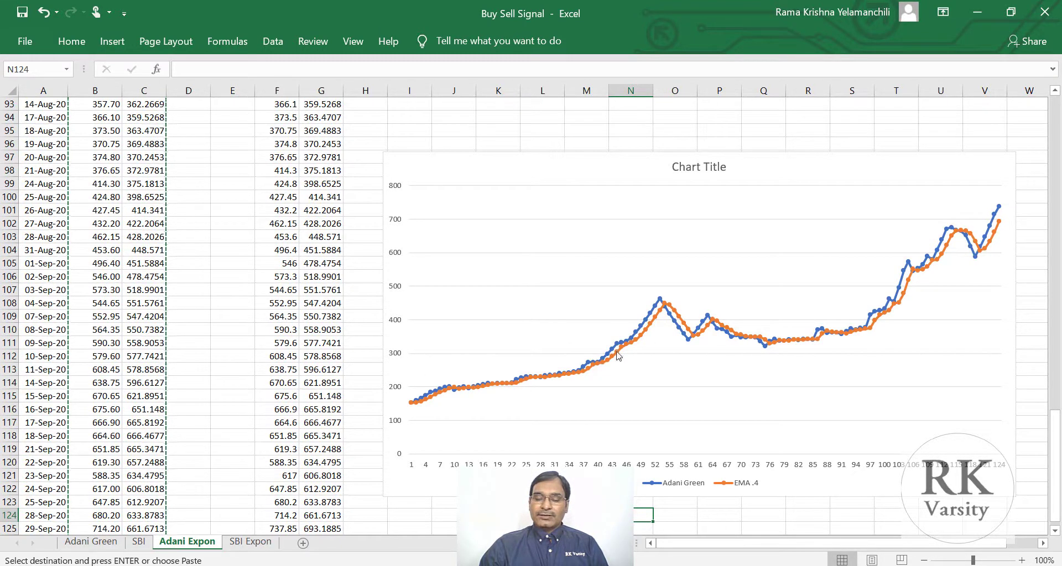
pyautogui.moveTo(583, 366)
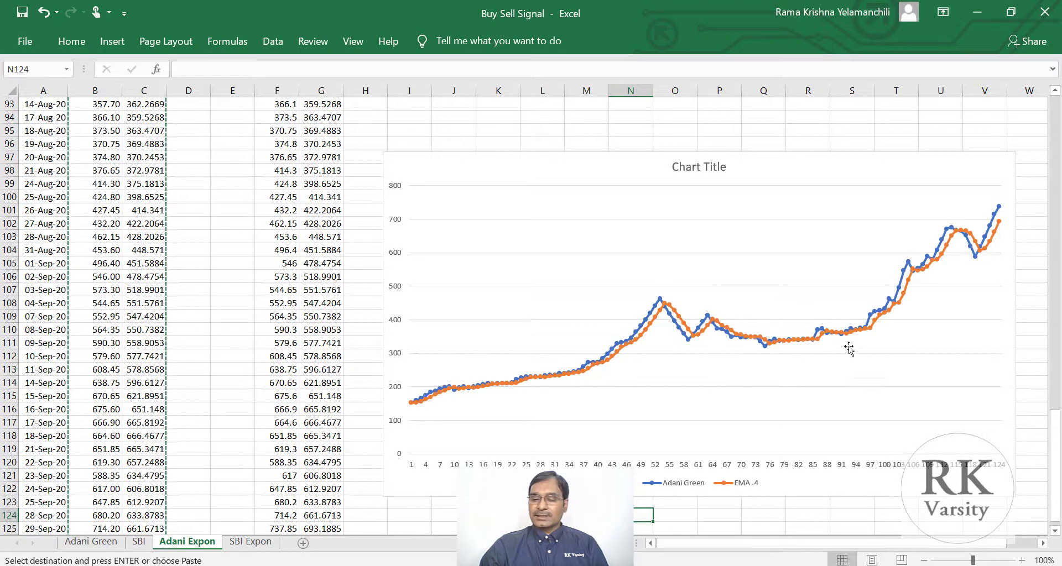
pyautogui.moveTo(867, 329)
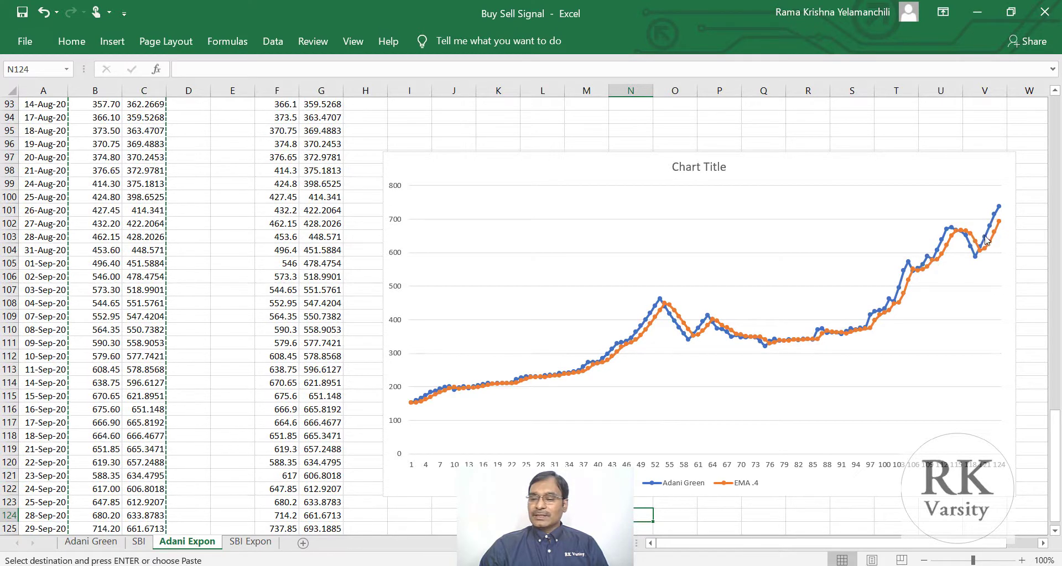
pyautogui.moveTo(987, 243)
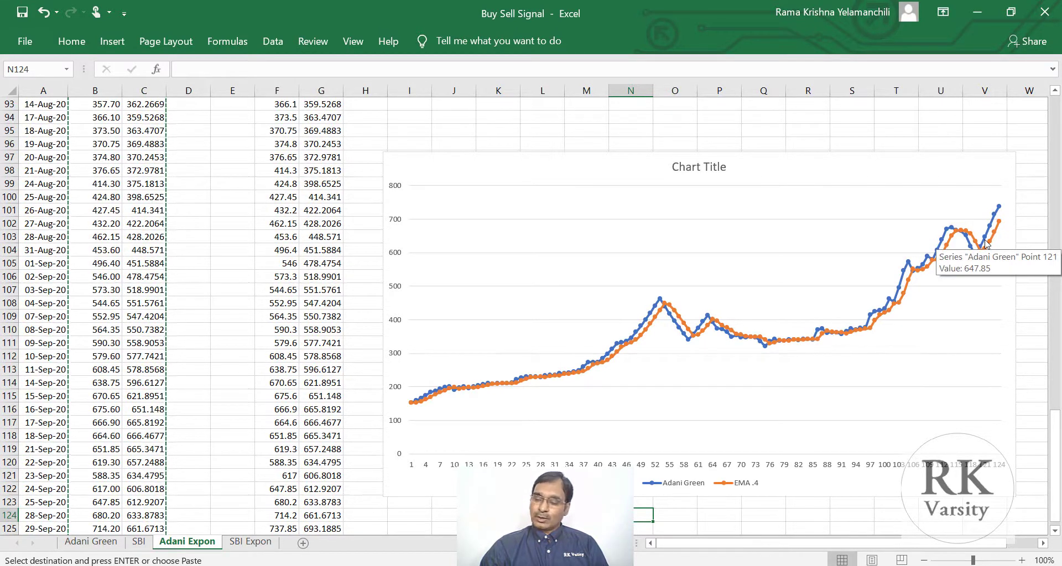
pyautogui.press('Left')
pyautogui.press('Left')
pyautogui.press('Left')
pyautogui.press('Left')
pyautogui.press('Left')
pyautogui.press('Left')
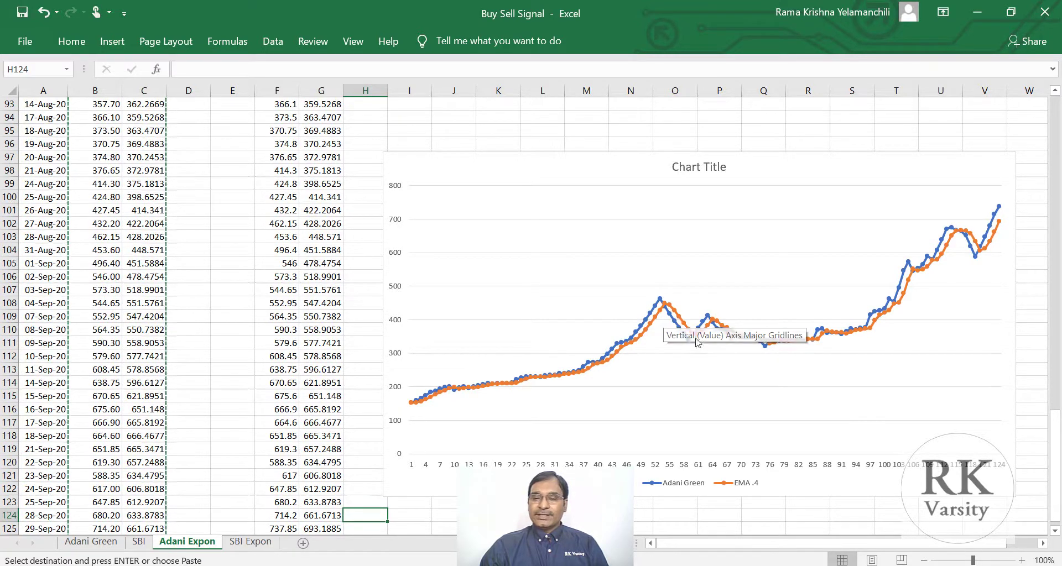
pyautogui.click(366, 336)
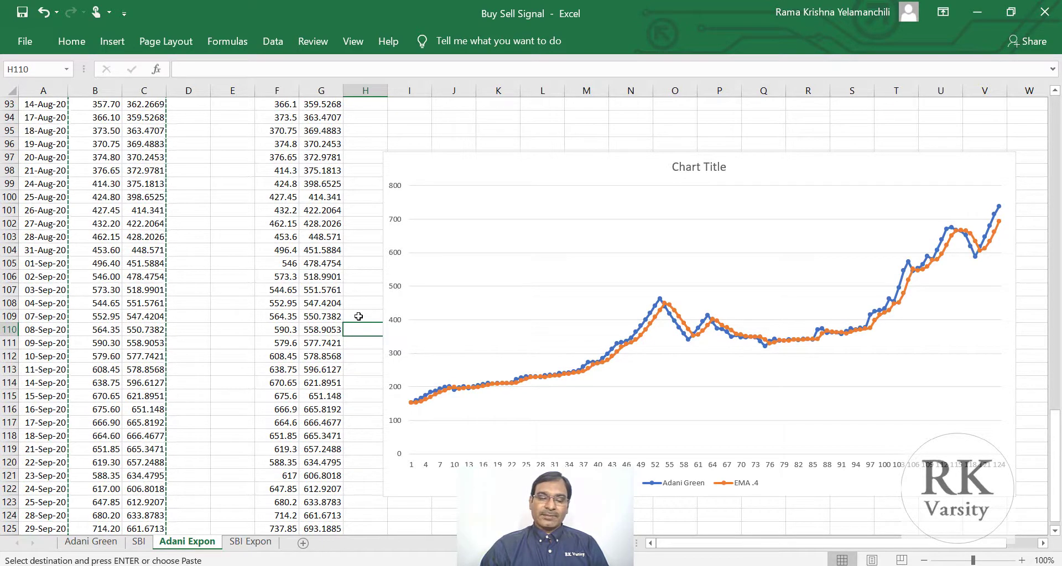
pyautogui.click(389, 368)
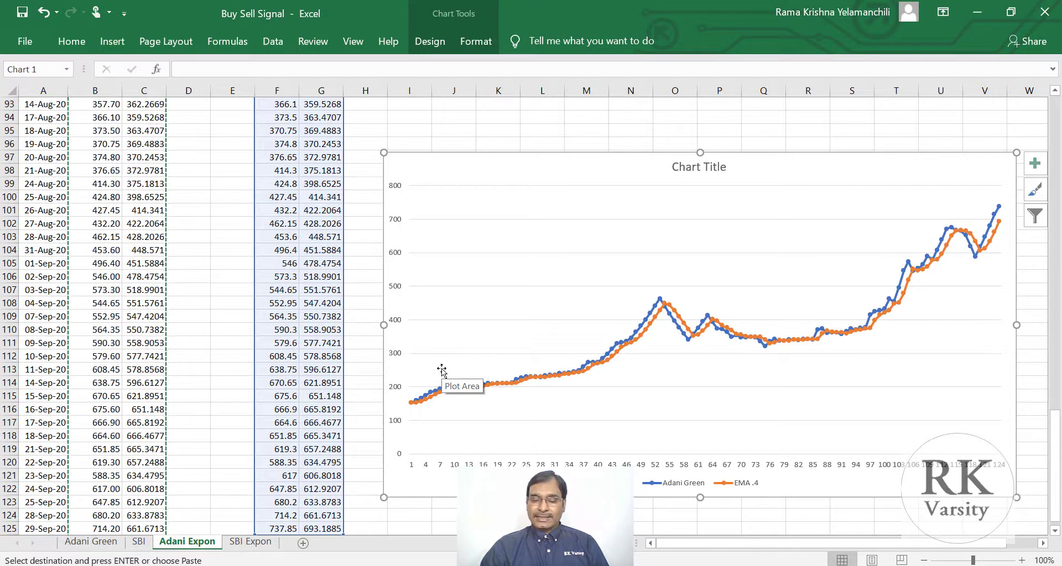
pyautogui.click(417, 516)
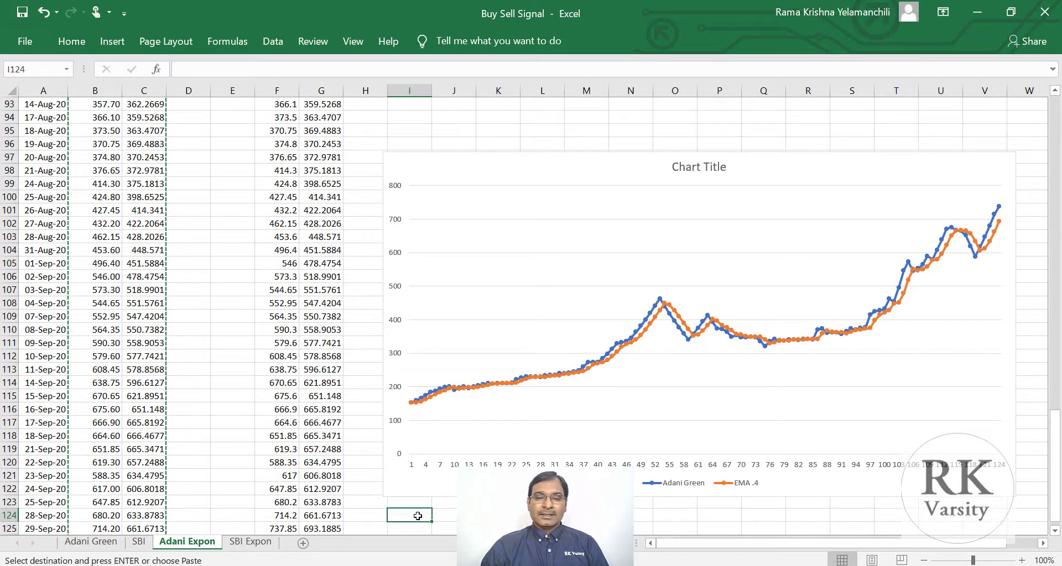
pyautogui.click(454, 511)
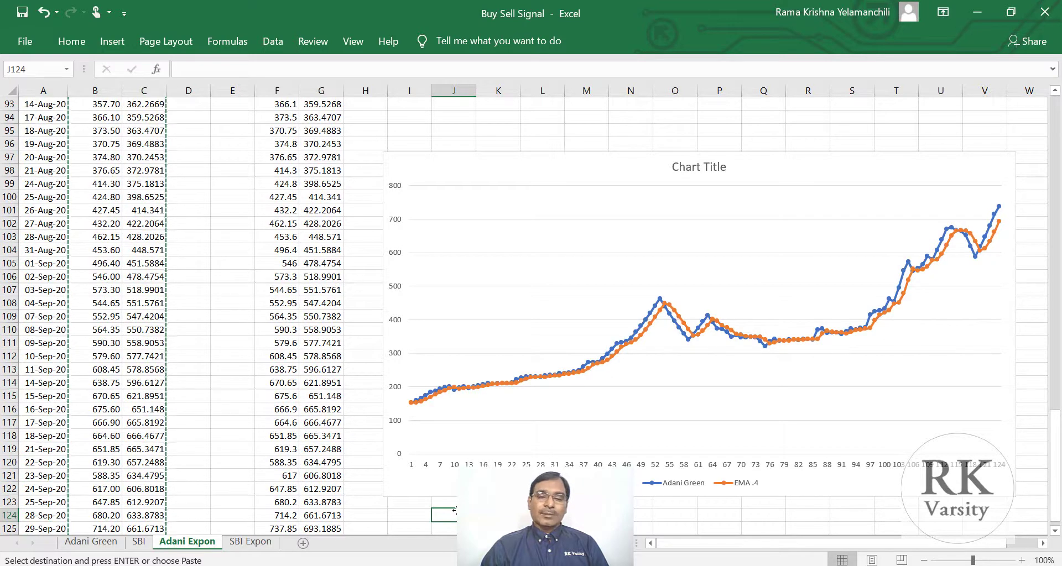
pyautogui.click(371, 491)
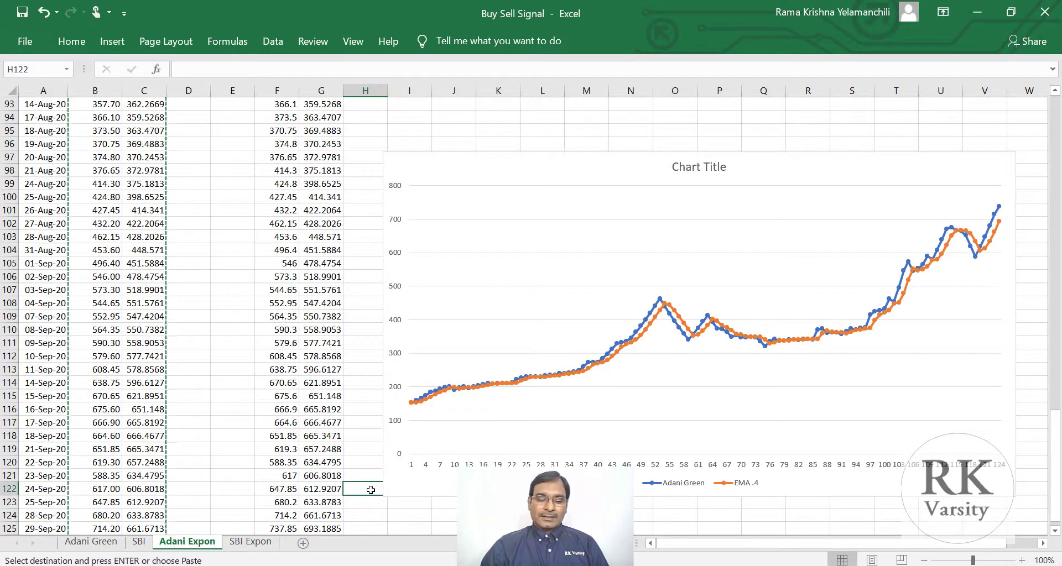